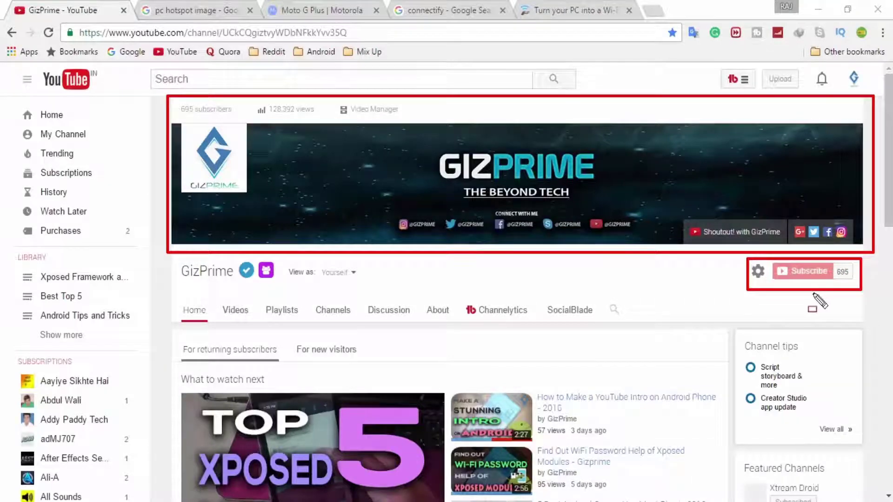
- Clear the annotations and scroll the GizPrime channel page down to its Popular uploads row
{"action": "key", "text": "Escape"}
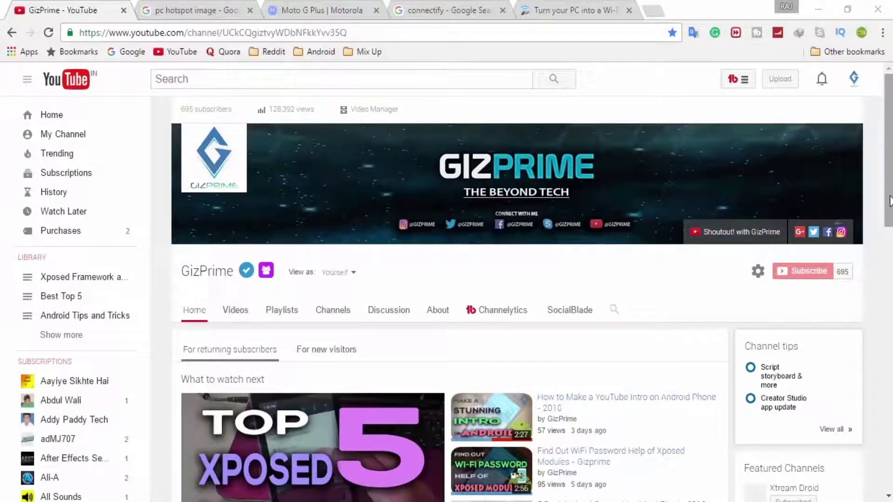
{"action": "left_click_drag", "start_coordinate": [889, 200], "coordinate": [888, 263]}
{"action": "scroll", "coordinate": [531, 297], "scroll_direction": "down", "scroll_amount": 1}
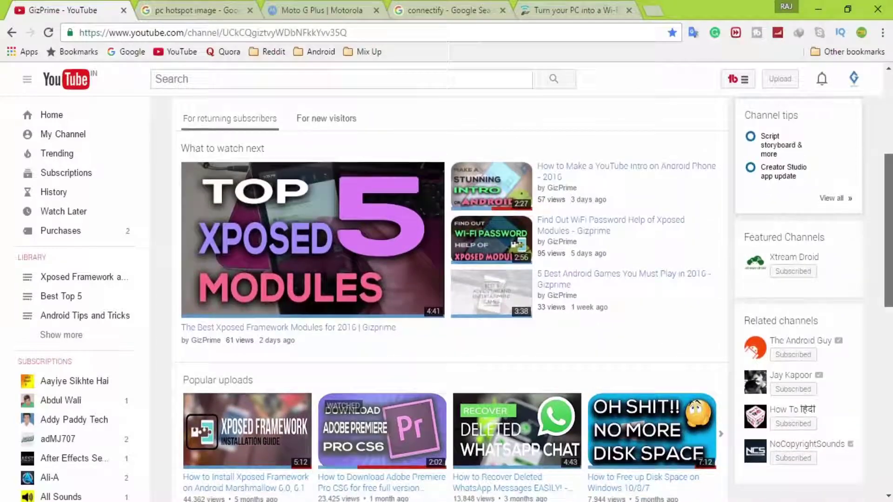
{"action": "scroll", "coordinate": [531, 297], "scroll_direction": "down", "scroll_amount": 1}
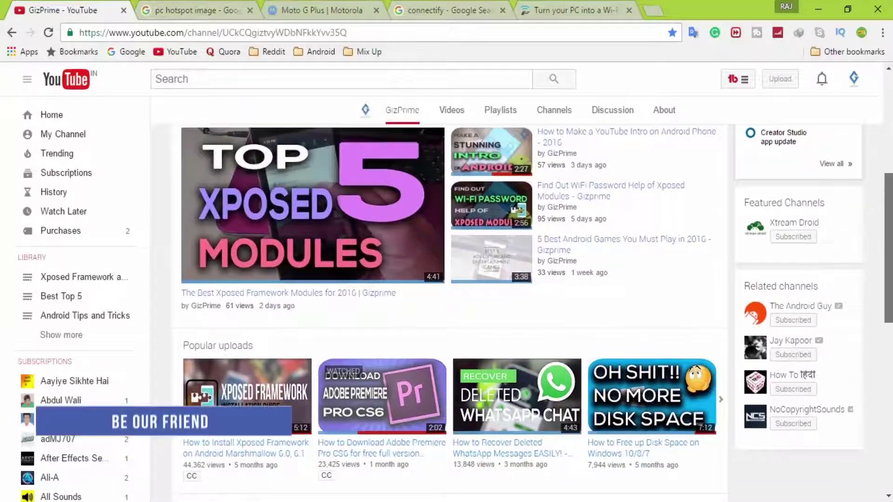
{"action": "scroll", "coordinate": [531, 298], "scroll_direction": "down", "scroll_amount": 1}
{"action": "scroll", "coordinate": [531, 298], "scroll_direction": "down", "scroll_amount": 2}
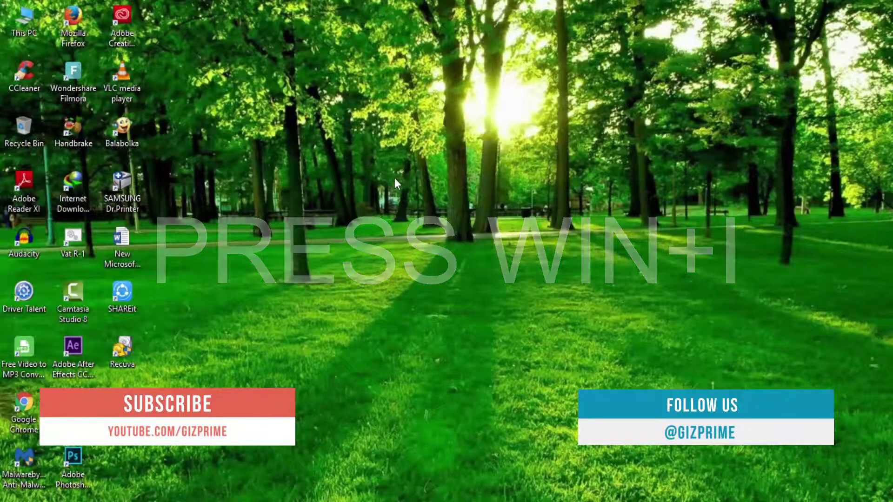
- Open Windows Settings and go to Network & Internet > Mobile hotspot
{"action": "key", "text": "super+i"}
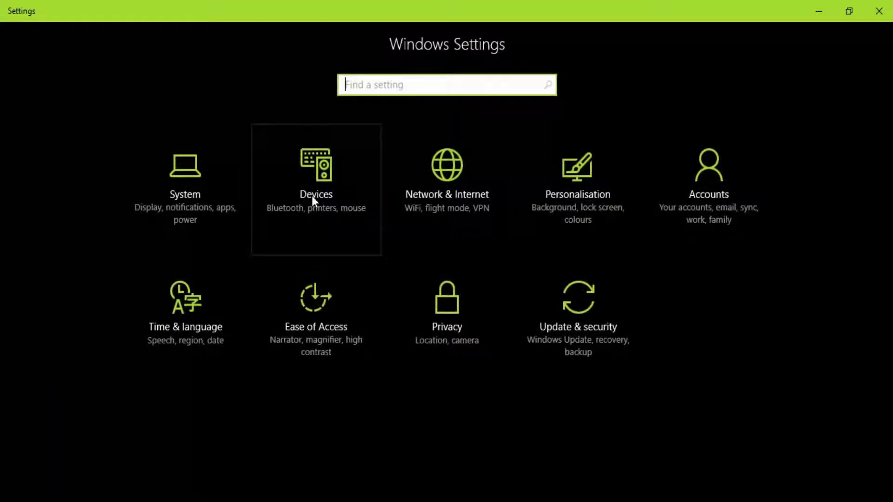
{"action": "left_click", "coordinate": [457, 203]}
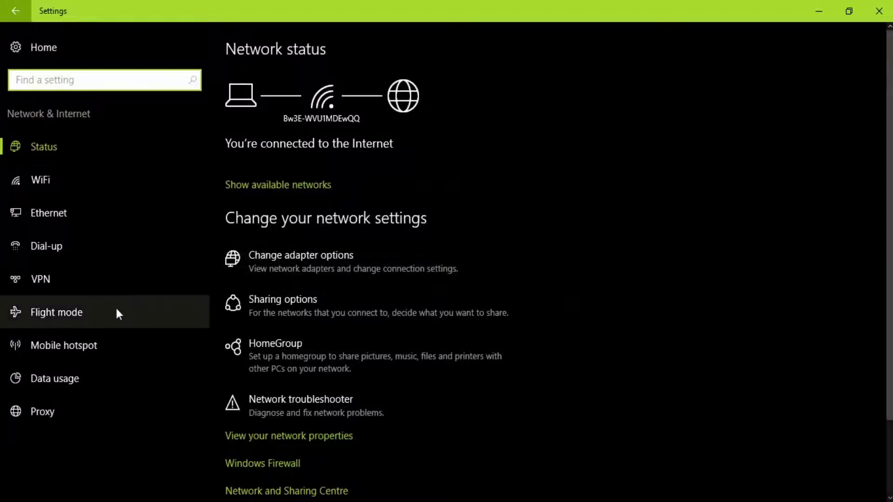
{"action": "left_click", "coordinate": [98, 351]}
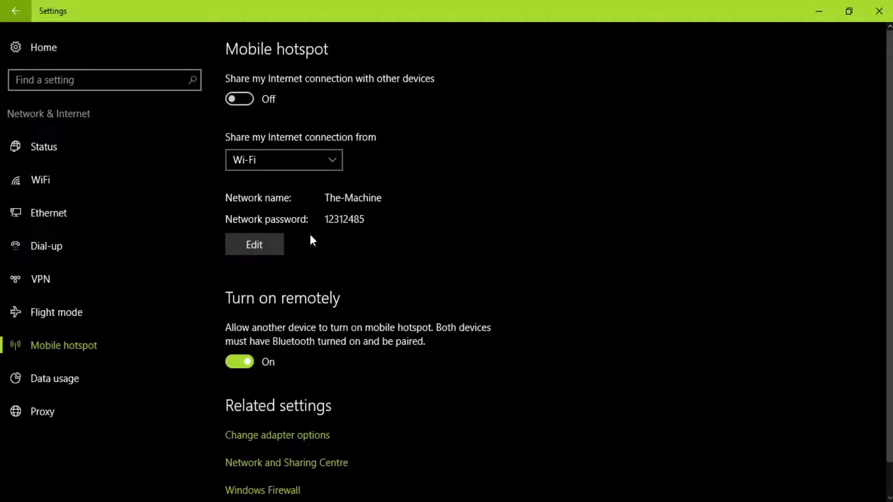
- Switch Mobile hotspot sharing on and save the The-Machine network details
{"action": "left_click", "coordinate": [246, 103]}
{"action": "left_click", "coordinate": [271, 246]}
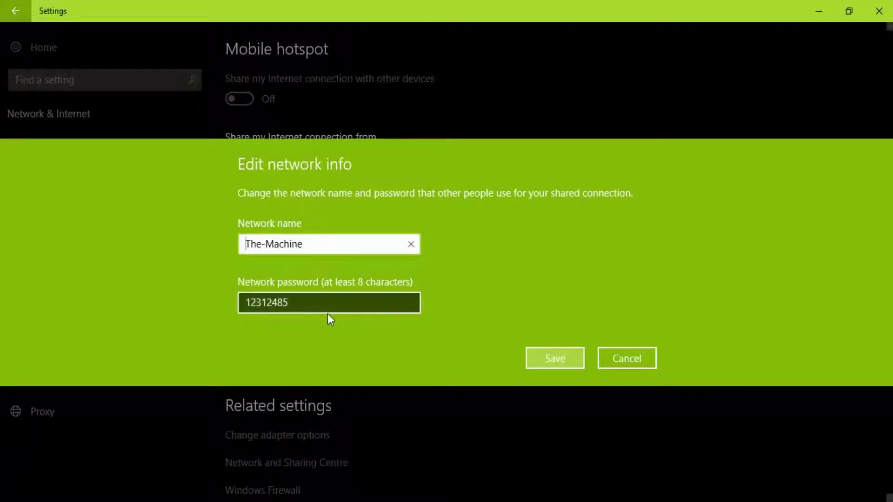
{"action": "left_click", "coordinate": [575, 361]}
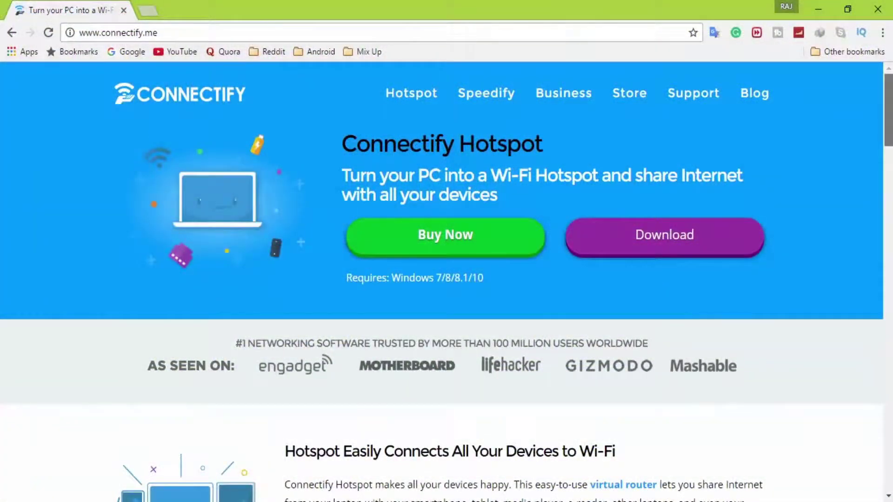
- Scroll down the connectify.me Hotspot page and back up to the top
{"action": "scroll", "coordinate": [446, 279], "scroll_direction": "down", "scroll_amount": 20}
{"action": "scroll", "coordinate": [446, 279], "scroll_direction": "up", "scroll_amount": 20}
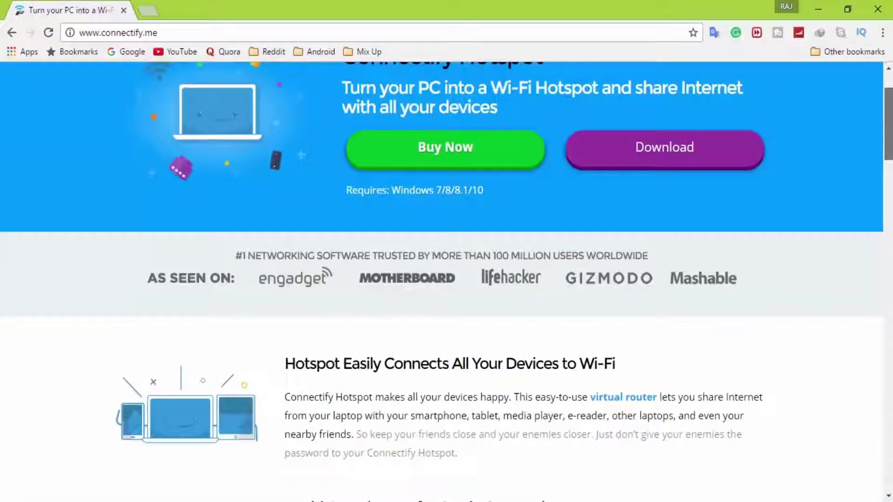
- Minimize Chrome, then run the Connectify installer from F:\Software, accept the license, and finish setup
{"action": "left_click", "coordinate": [822, 8]}
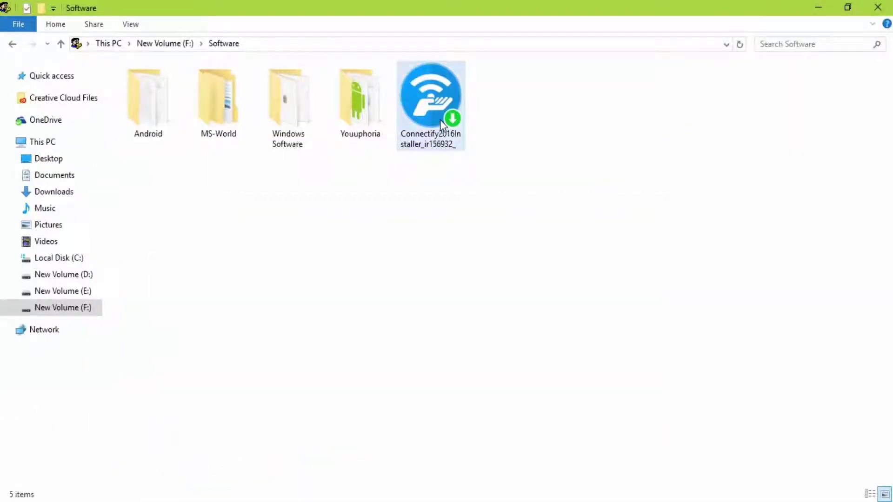
{"action": "right_click", "coordinate": [440, 119]}
{"action": "left_click", "coordinate": [470, 127]}
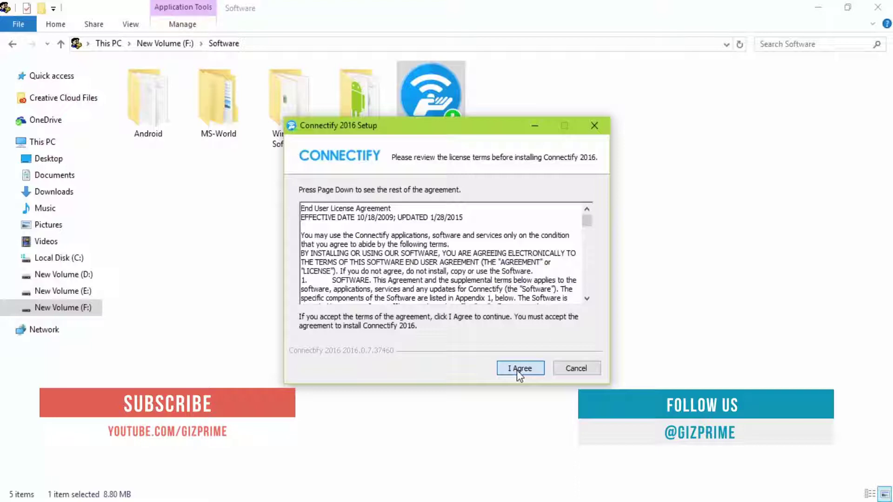
{"action": "left_click", "coordinate": [519, 370]}
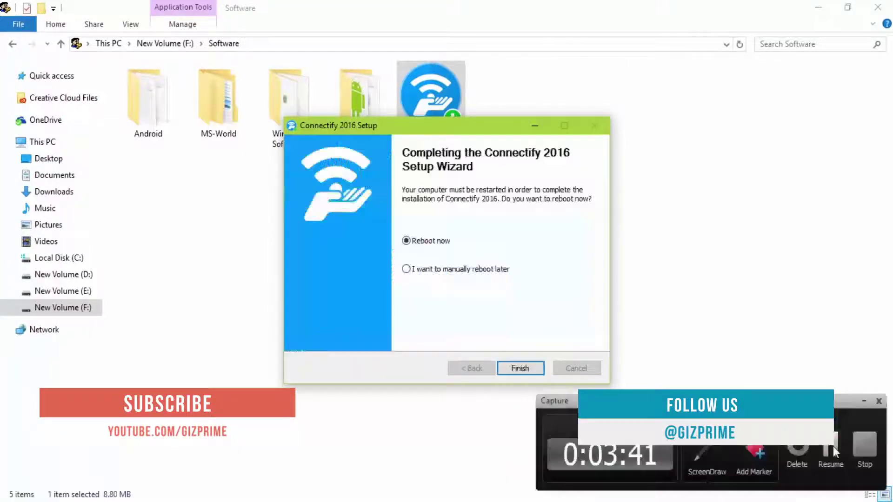
{"action": "left_click", "coordinate": [835, 450]}
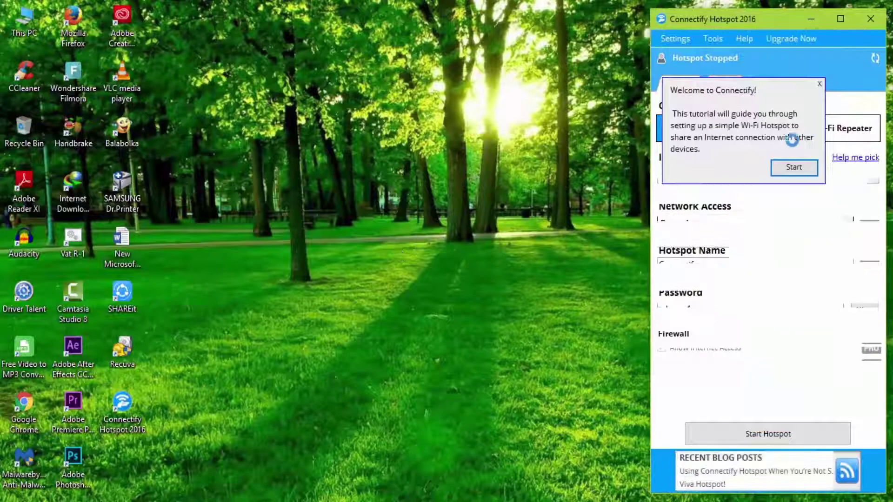
- Start the setup tutorial and advance to the password step, entering a new hotspot password
{"action": "left_click", "coordinate": [801, 167]}
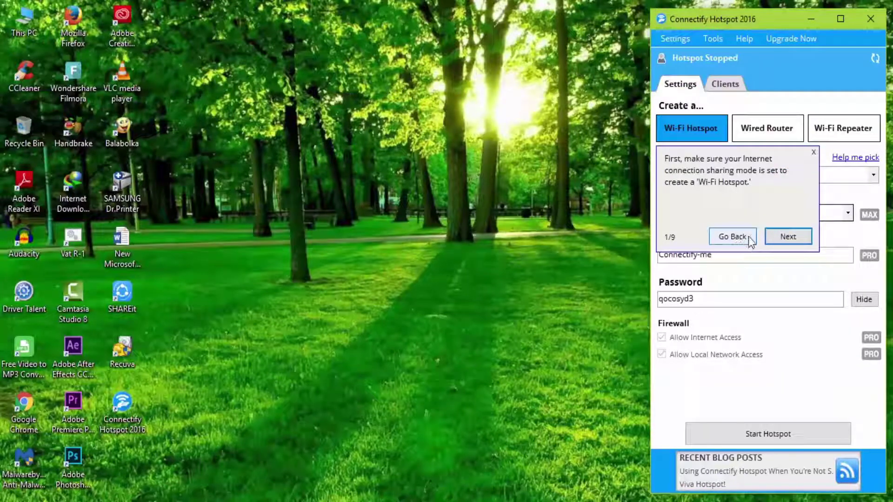
{"action": "left_click", "coordinate": [779, 235]}
{"action": "left_click", "coordinate": [793, 279]}
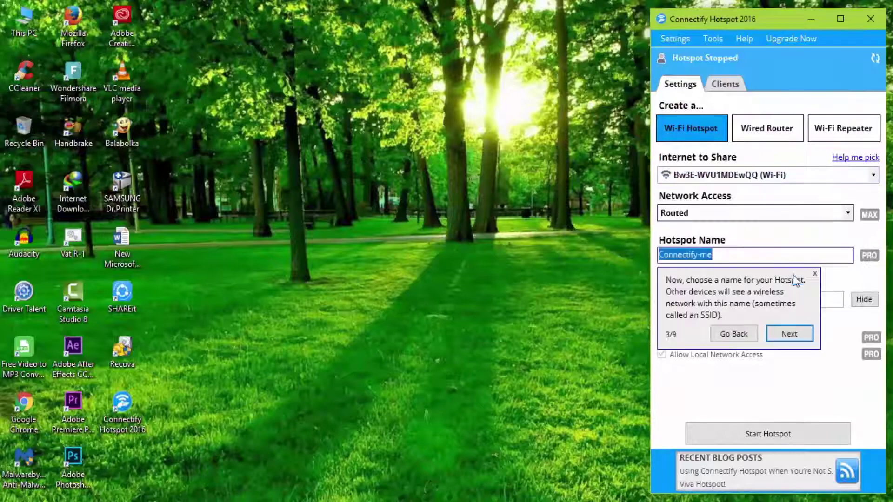
{"action": "left_click", "coordinate": [787, 339]}
{"action": "left_click", "coordinate": [796, 341]}
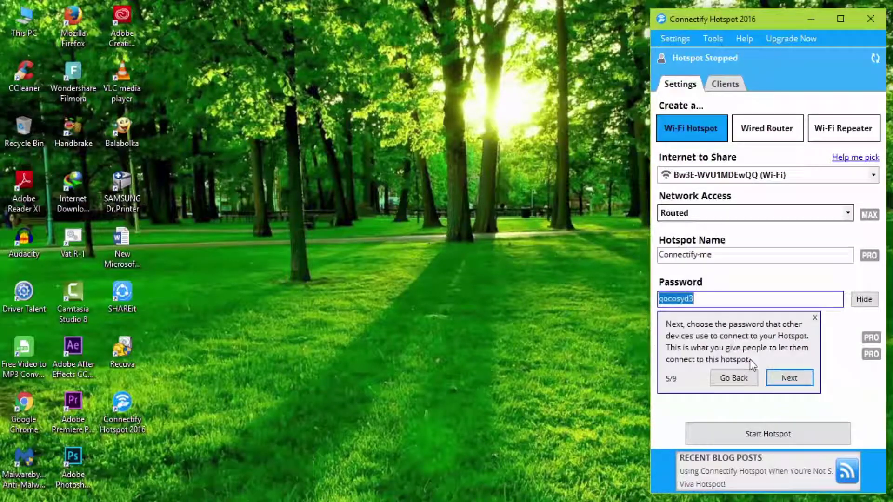
{"action": "type", "text": "12345678"}
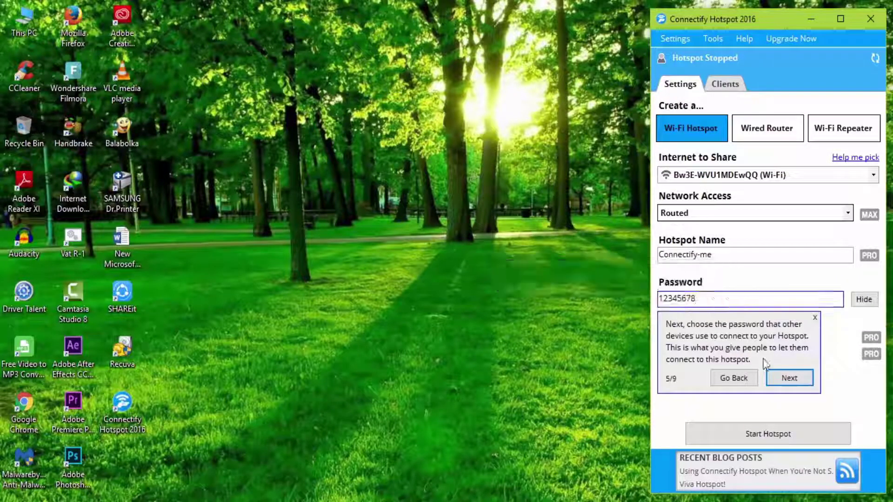
- Continue through the remaining tutorial steps to the Clients overview and finish the tutorial
{"action": "left_click", "coordinate": [777, 379]}
{"action": "left_click", "coordinate": [812, 384]}
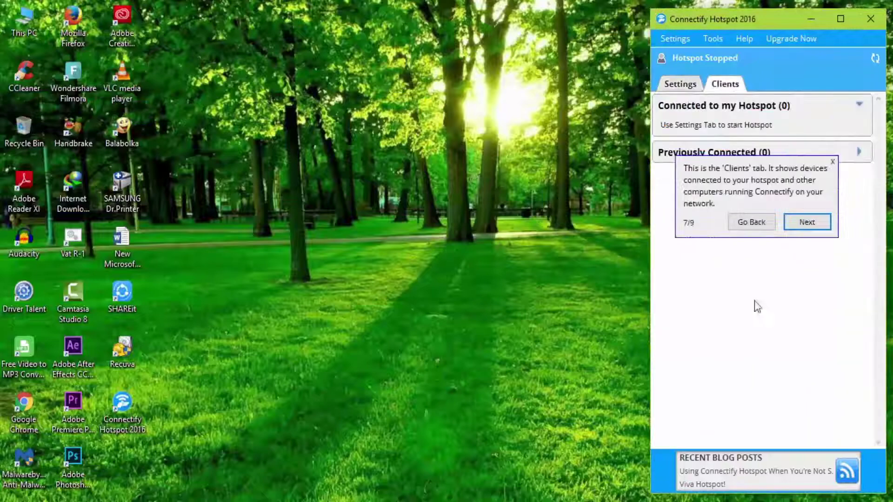
{"action": "left_click", "coordinate": [805, 221]}
{"action": "left_click", "coordinate": [806, 222]}
{"action": "left_click", "coordinate": [807, 221]}
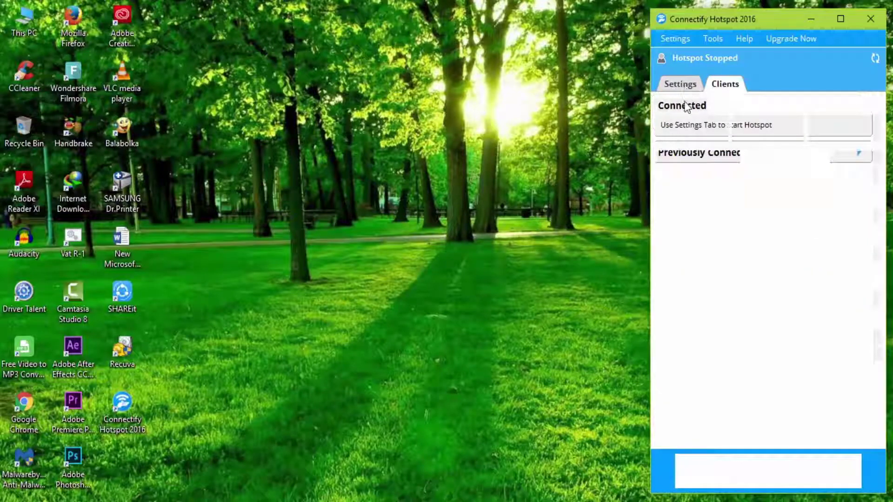
- Return to the Settings tab and start the Connectify-me hotspot
{"action": "left_click", "coordinate": [680, 83]}
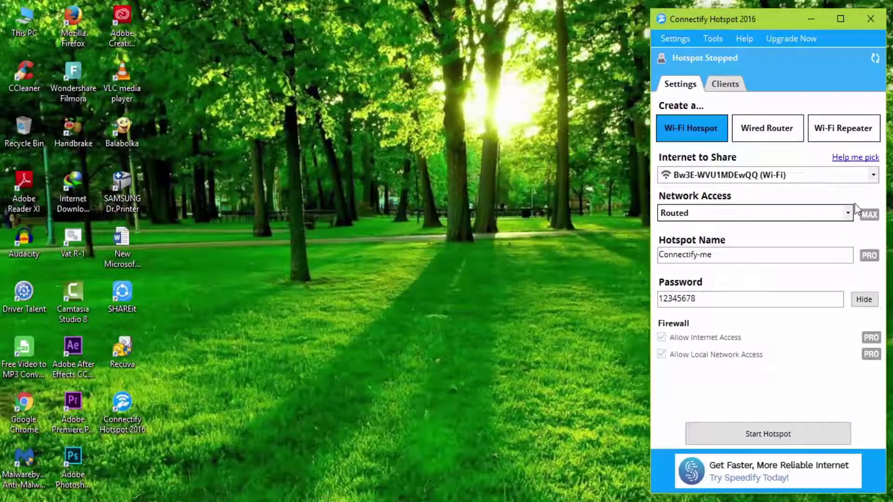
{"action": "left_click", "coordinate": [782, 434]}
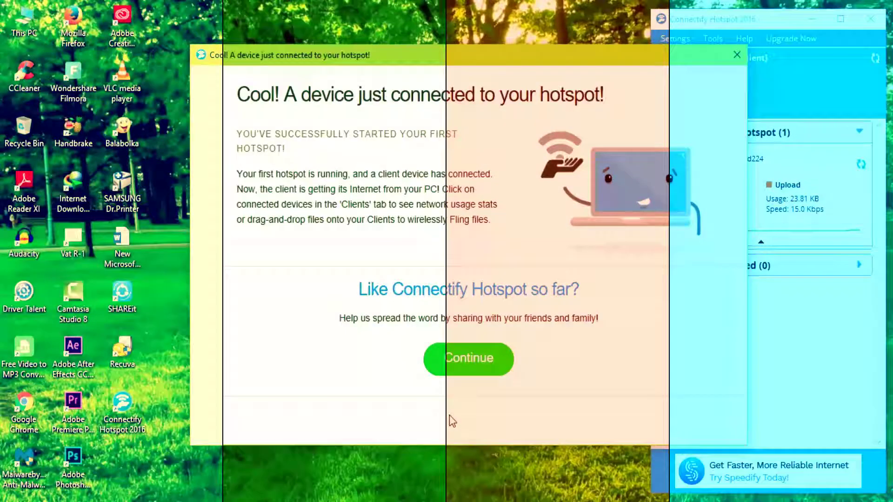
- Dismiss the device-connected notice, close the opened browser page, and bring up Connectify's Clients list
{"action": "left_click", "coordinate": [494, 365]}
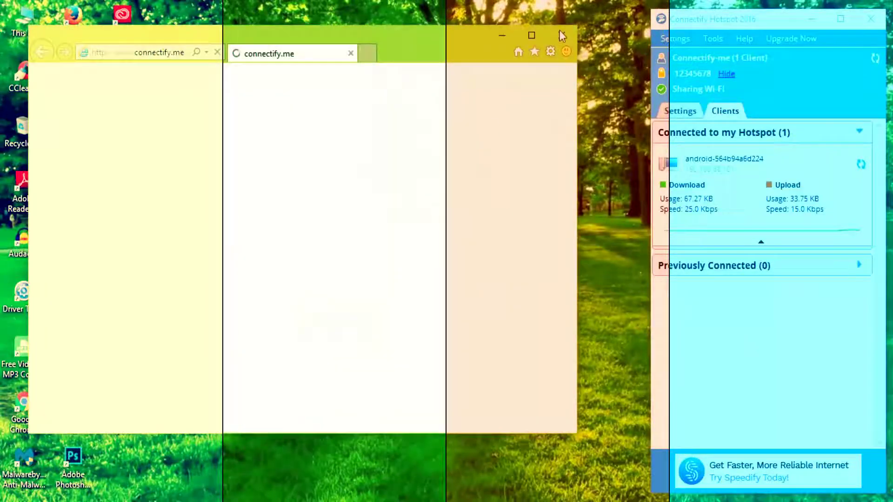
{"action": "left_click", "coordinate": [563, 35]}
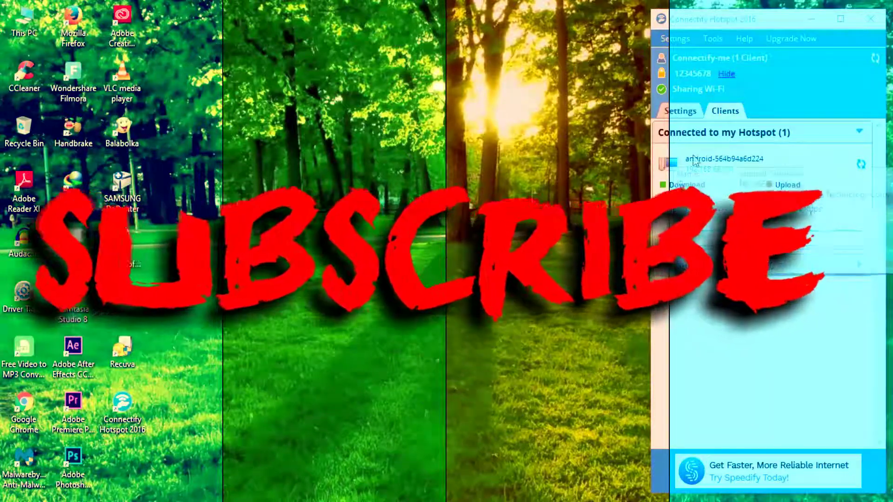
{"action": "left_click", "coordinate": [680, 116]}
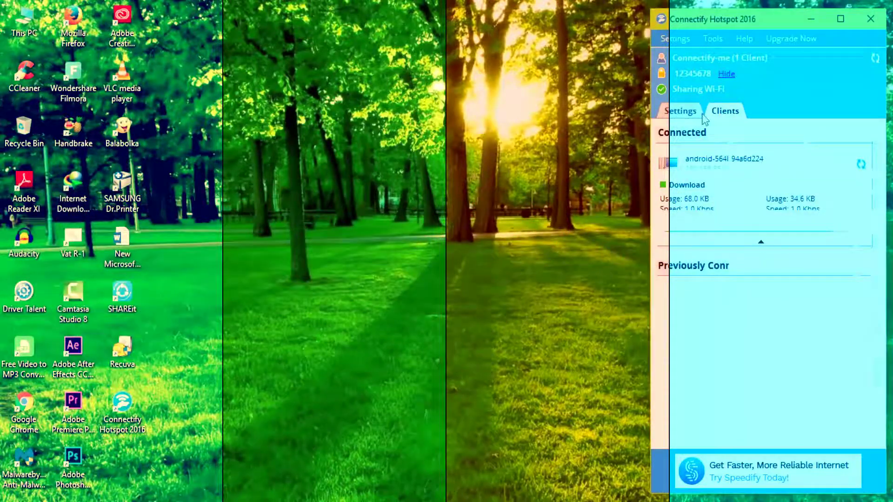